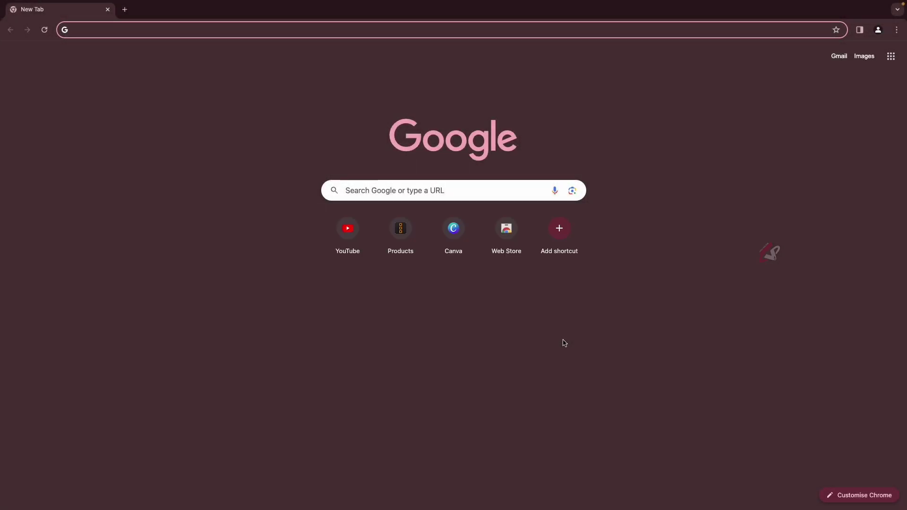
Step: Go to blackmagicdesign.com and open the Blackmagic Cloud login page
type("alc")
key("BackSpace")
key("BackSpace")
key("BackSpace")
type("b")
key("Return")
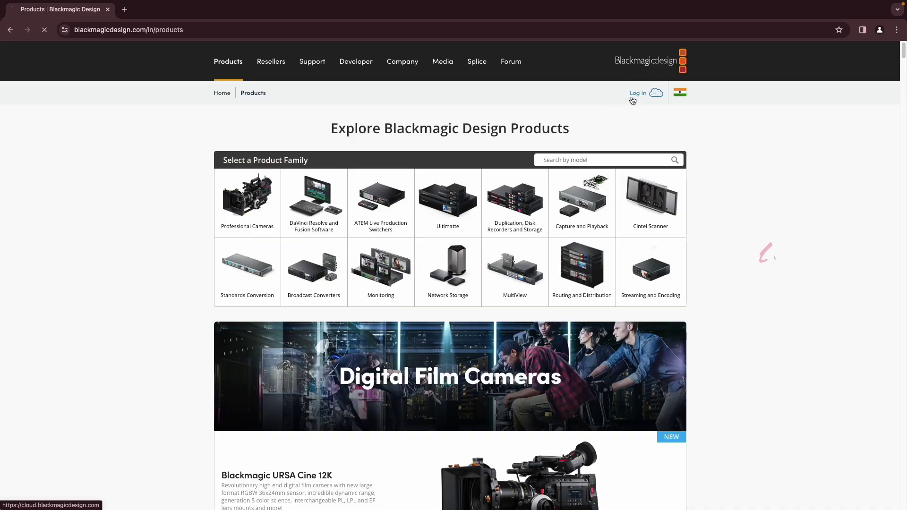
left_click(632, 99)
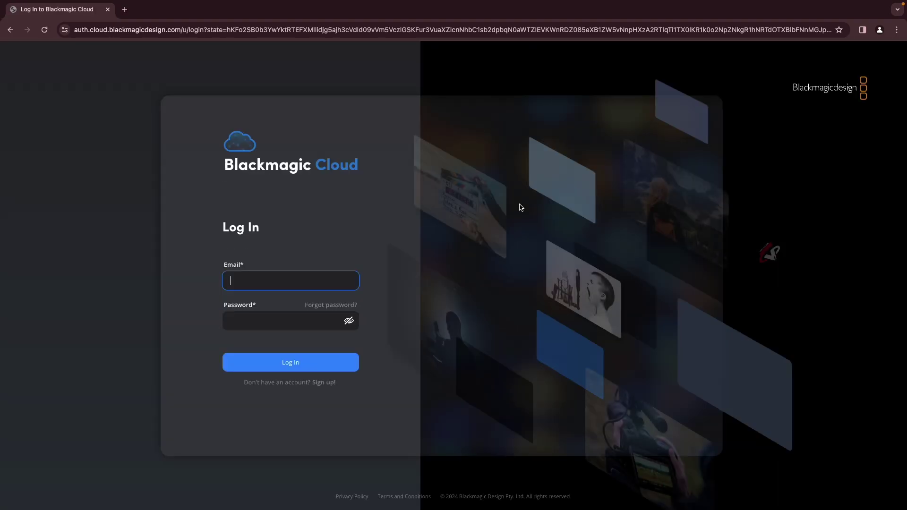
Step: Submit the Cloud sign-up form, verify the e-mail in a new tab, and return to login
left_click(328, 386)
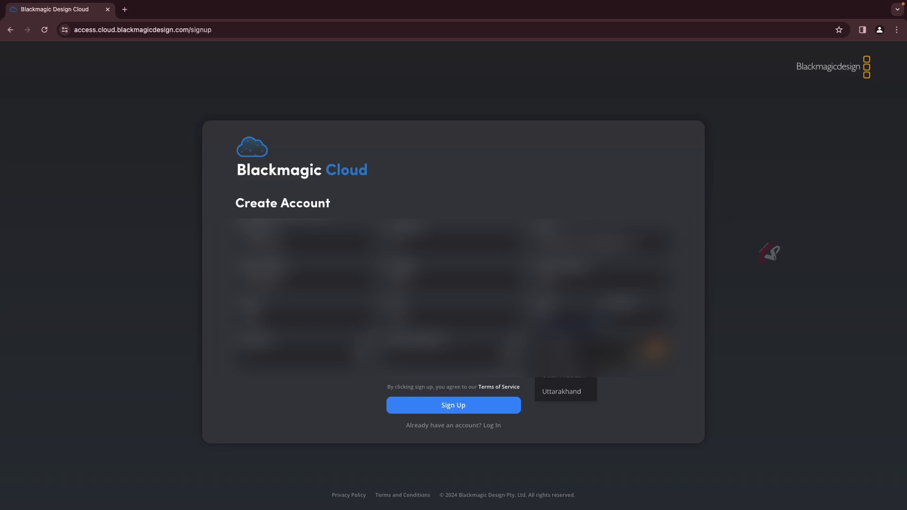
left_click(454, 406)
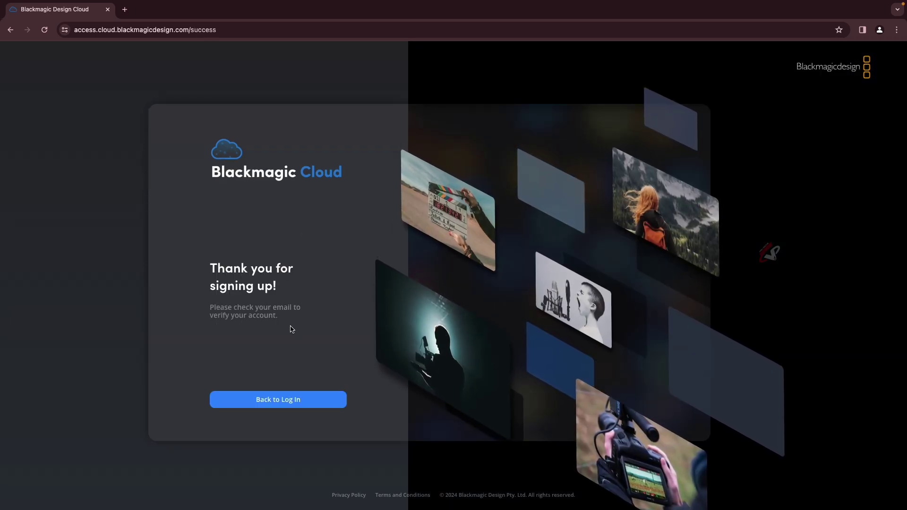
left_click(126, 10)
type("gm")
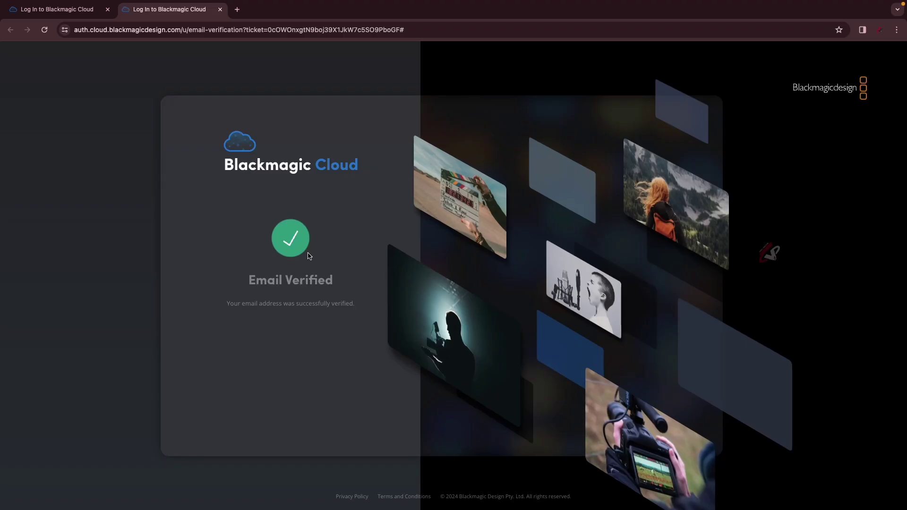
left_click(57, 9)
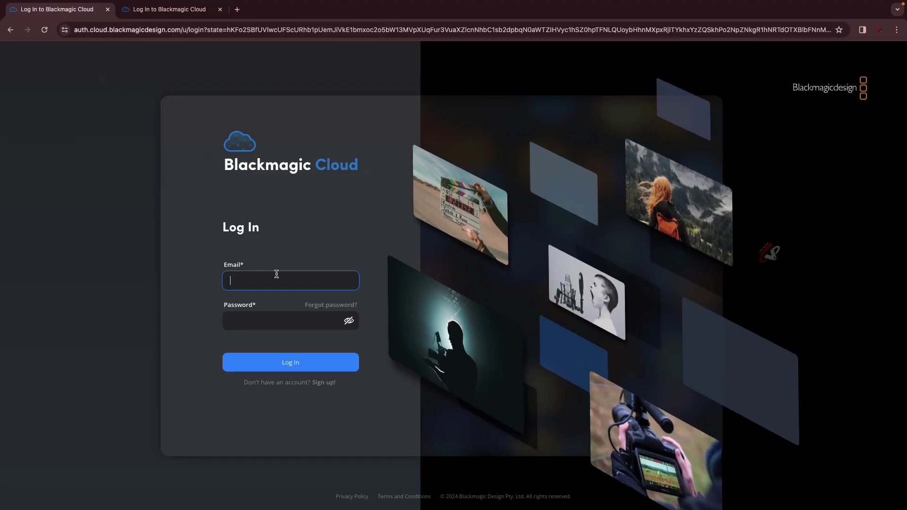
Step: Enter the new account's e-mail and password and log in
left_click(278, 279)
key("Return")
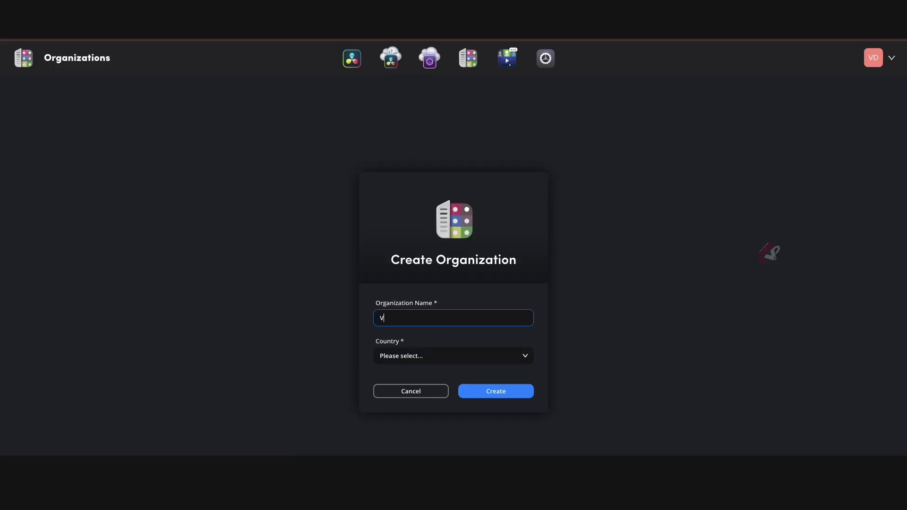
Step: Set the country to India, lengthen the organization name to VD4U, and create it
left_click(454, 356)
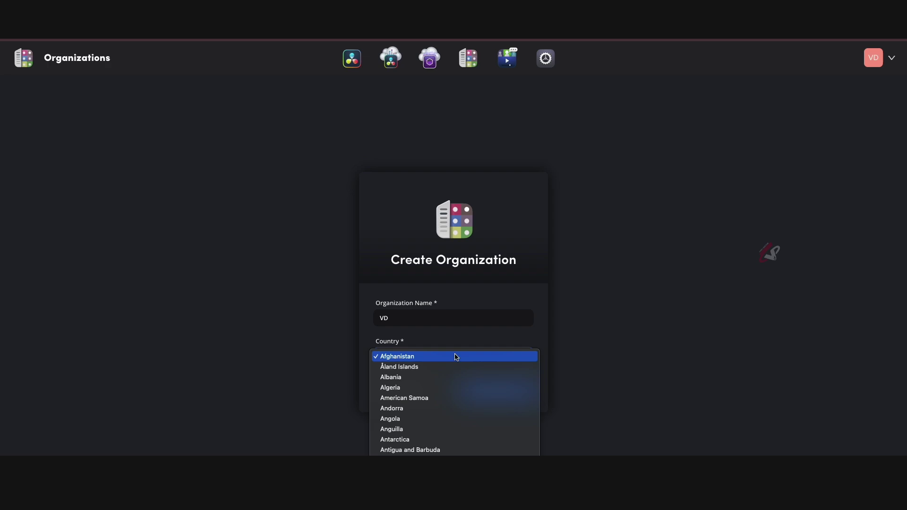
scroll(456, 357, "down", 10)
type("India")
key("Return")
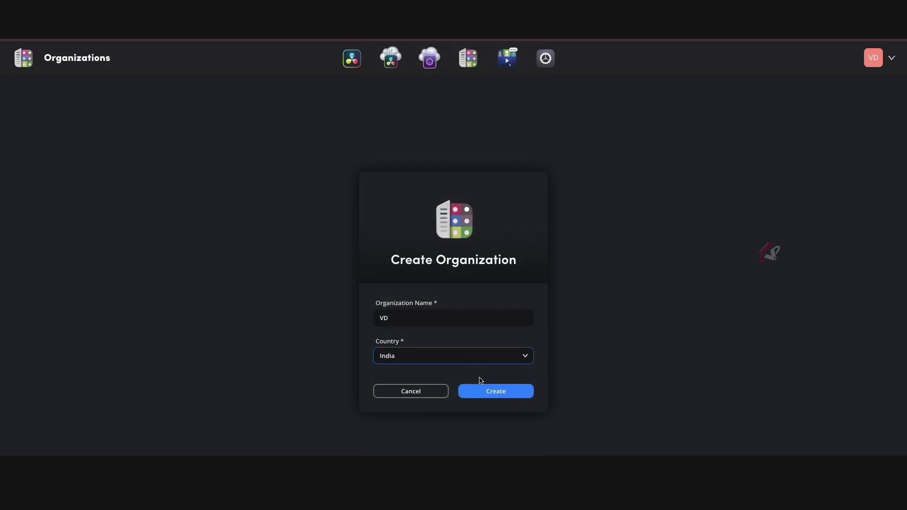
left_click(437, 314)
type("4U")
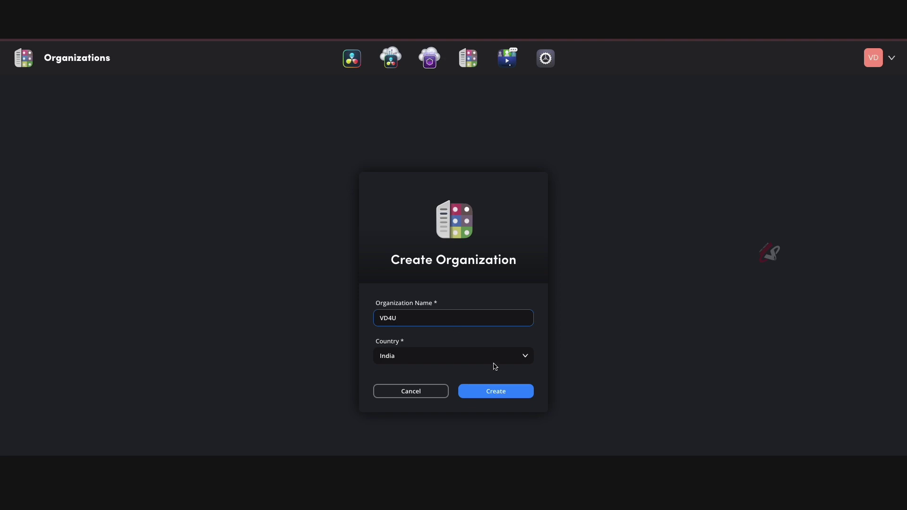
left_click(510, 397)
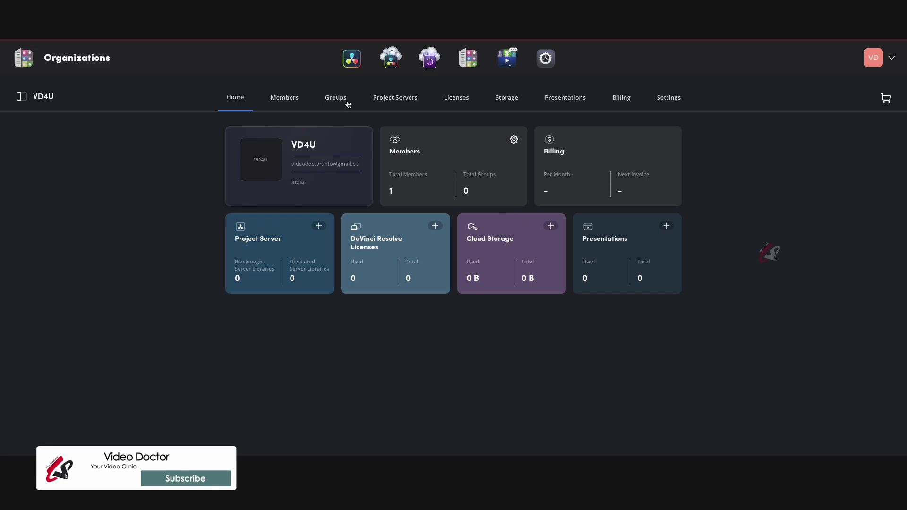
Step: Add a second member to VD4U by pasting their e-mail address and confirming
left_click(286, 102)
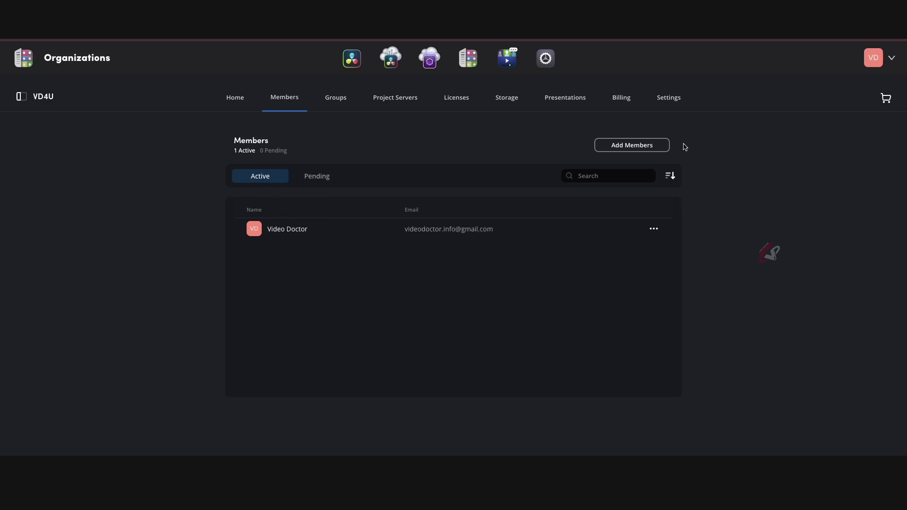
left_click(659, 147)
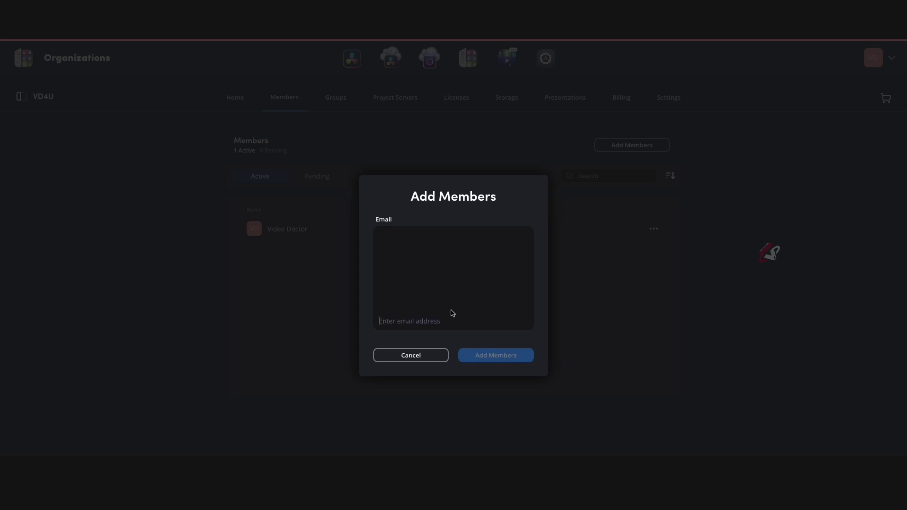
key("ctrl+v")
key("Return")
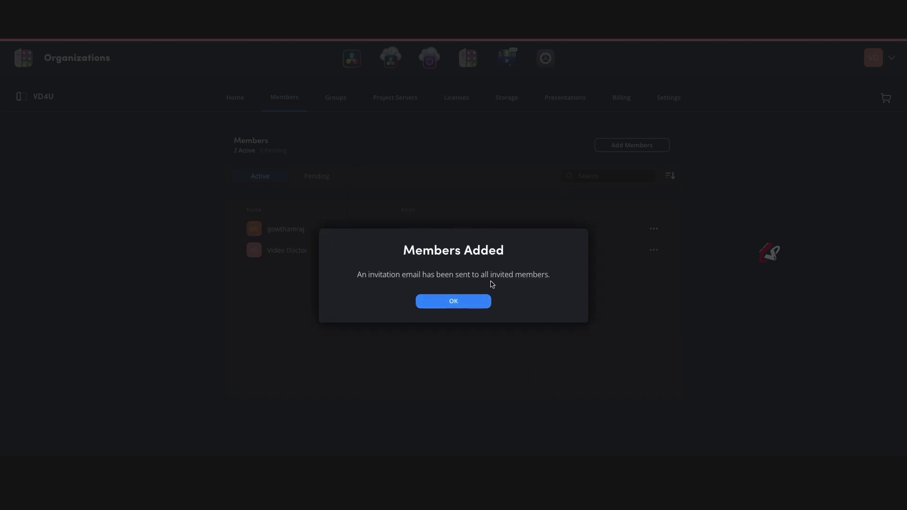
left_click(469, 302)
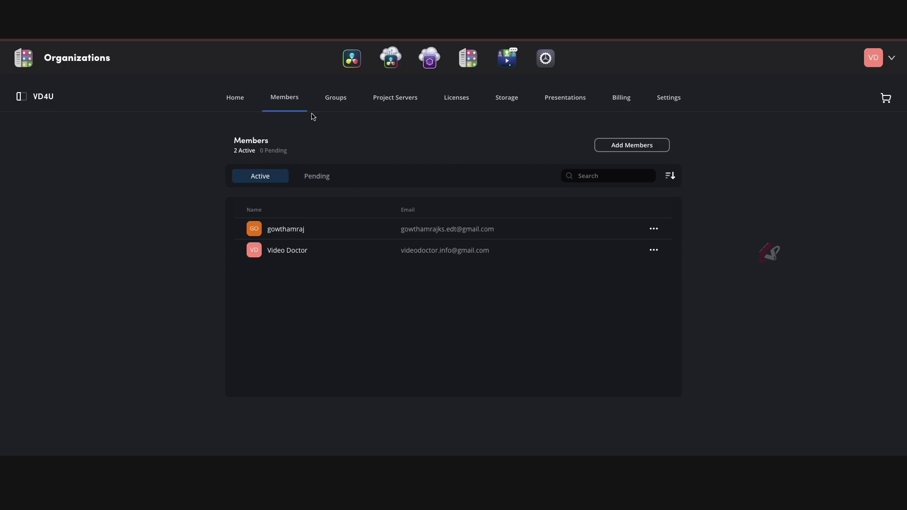
Step: Create the group 'Editng Team' with the invited member assigned
left_click(330, 99)
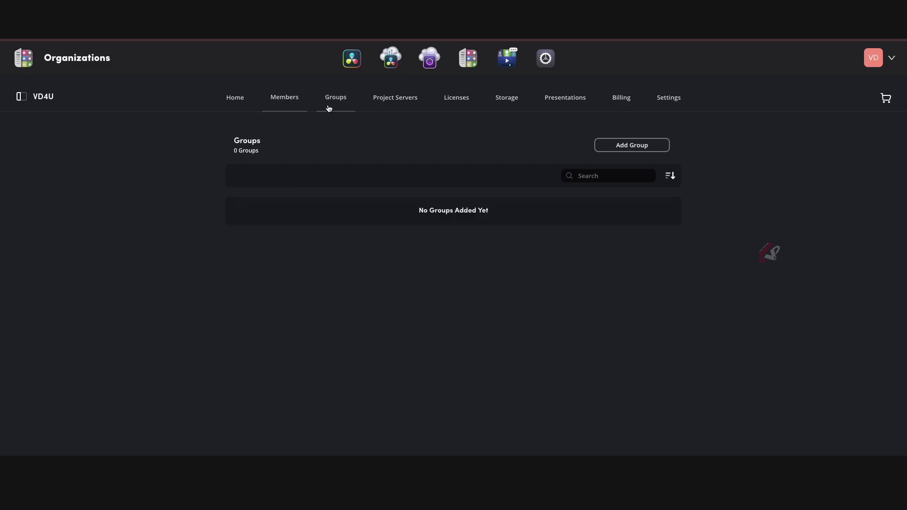
left_click(619, 148)
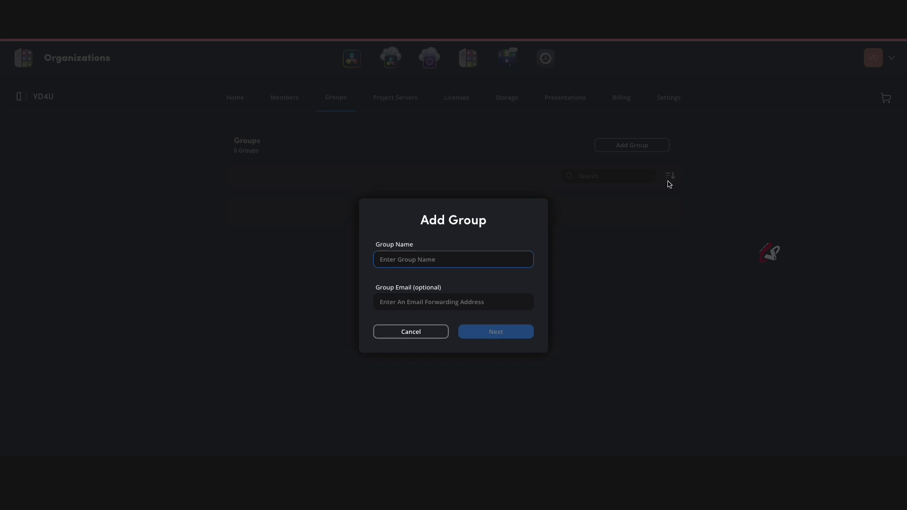
type("Editng Team")
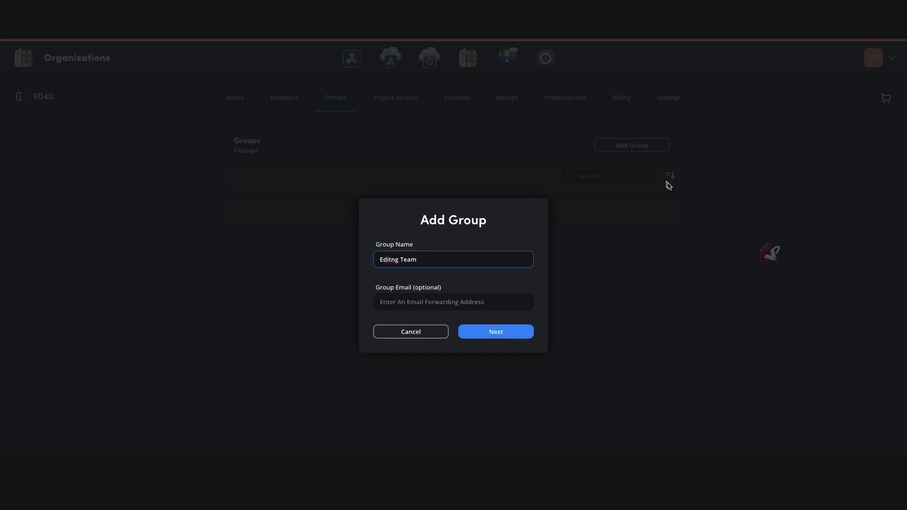
left_click(446, 301)
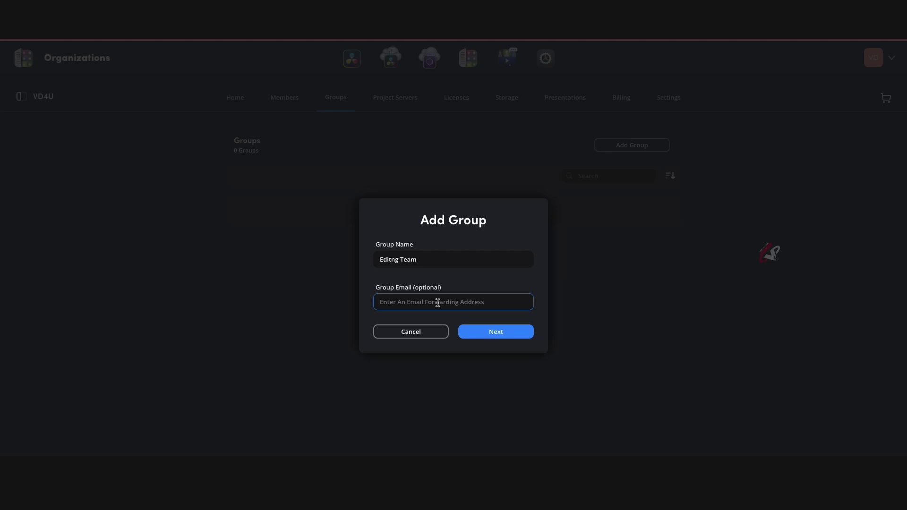
left_click(497, 332)
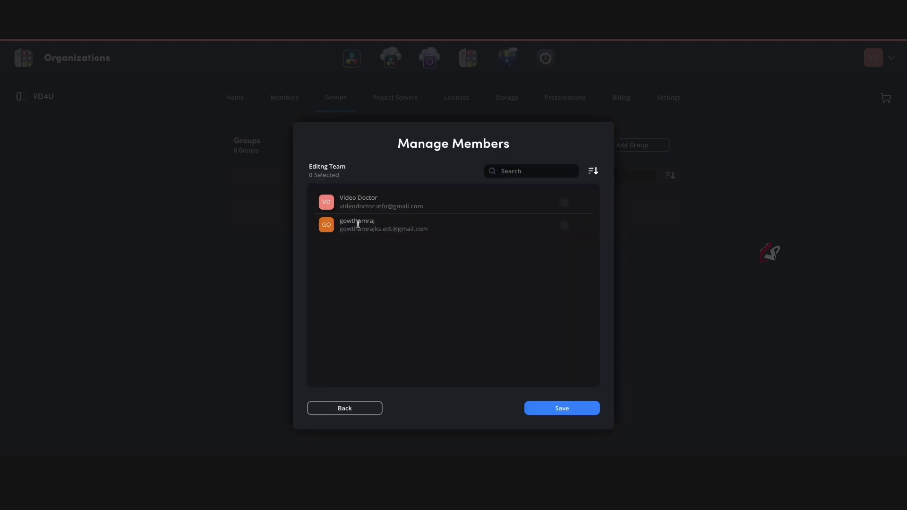
left_click(564, 227)
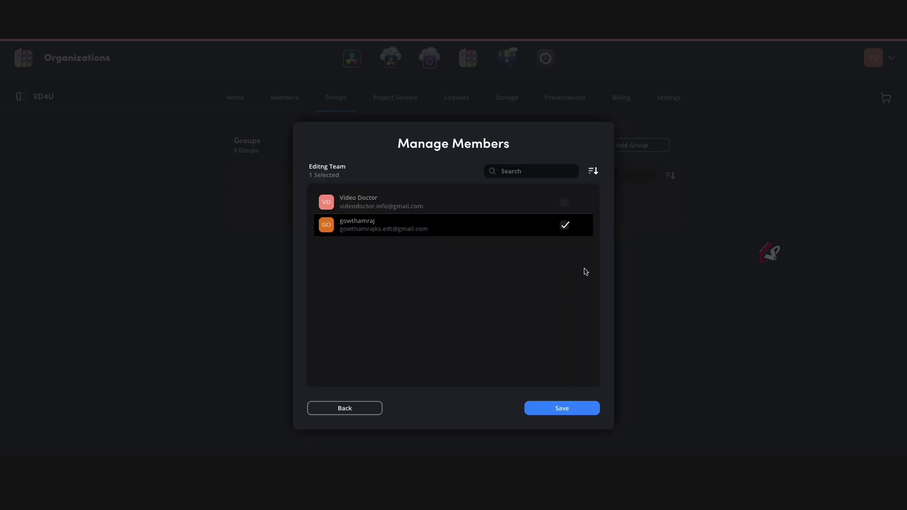
left_click(566, 206)
left_click(566, 204)
left_click(556, 411)
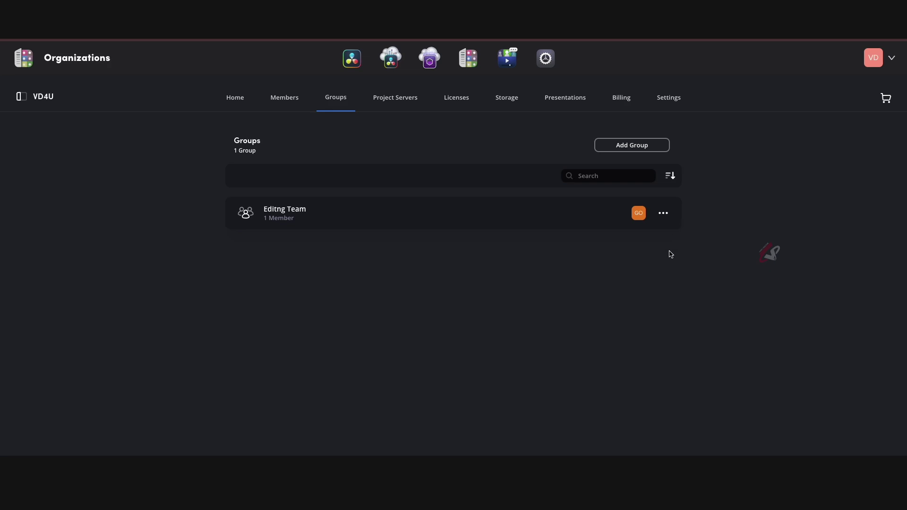
Step: Create the 'Vfx team' group with one member assigned
left_click(621, 146)
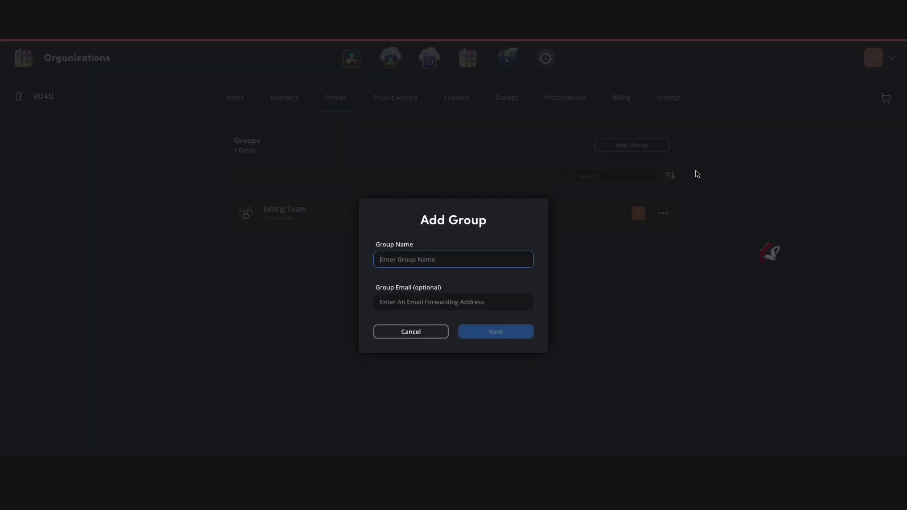
type("Vfx team")
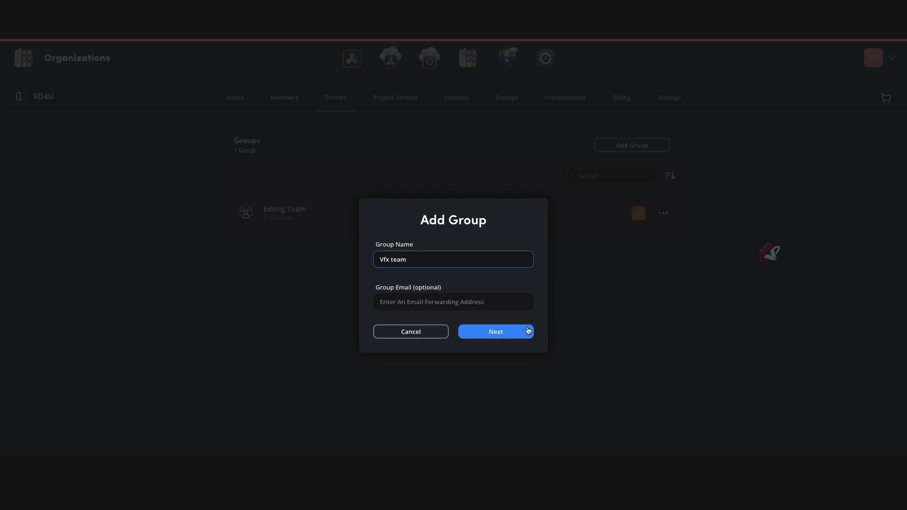
left_click(525, 328)
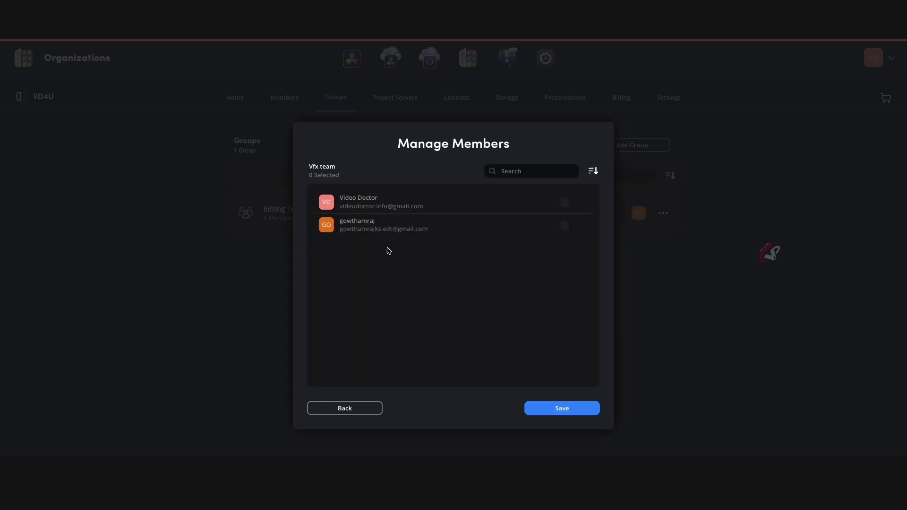
left_click(564, 202)
left_click(571, 410)
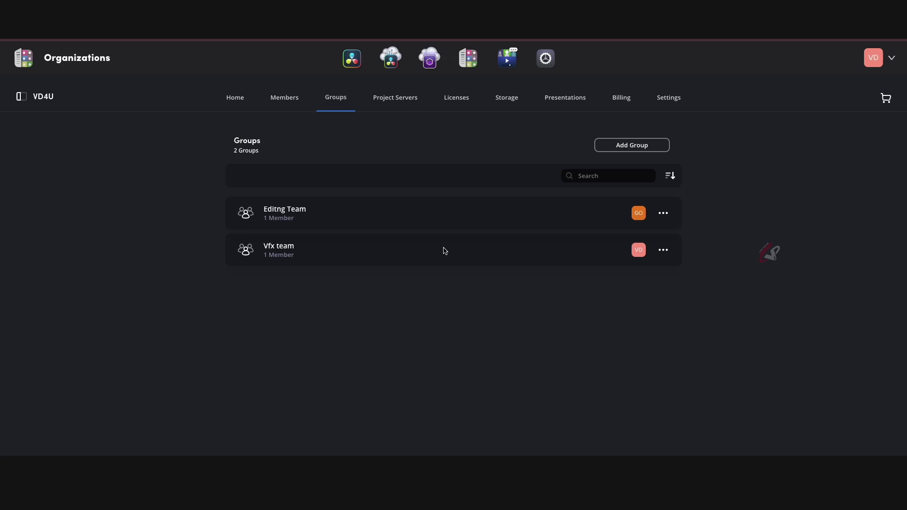
Step: Open VD4U's Project Servers page
left_click(395, 101)
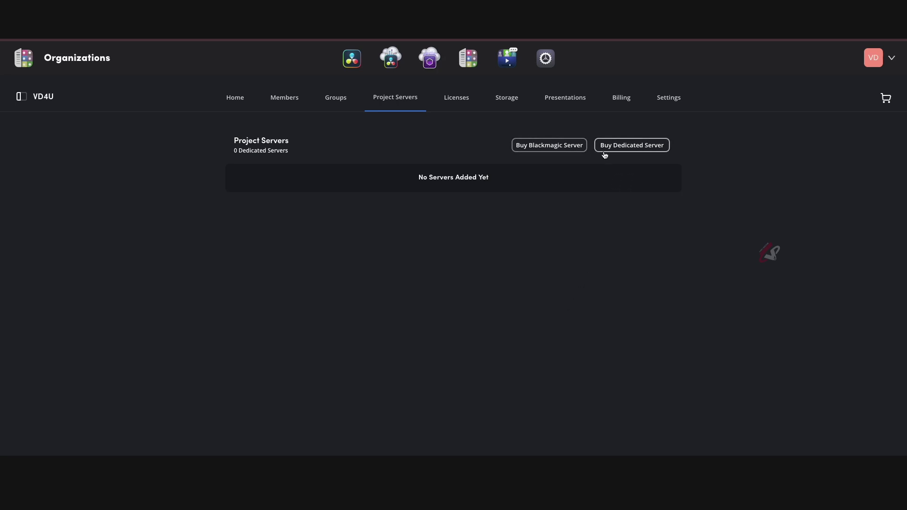
Step: Fill in Buy Project Server: name vd, region Asia Pacific - Mumbai, Large capacity
left_click(643, 144)
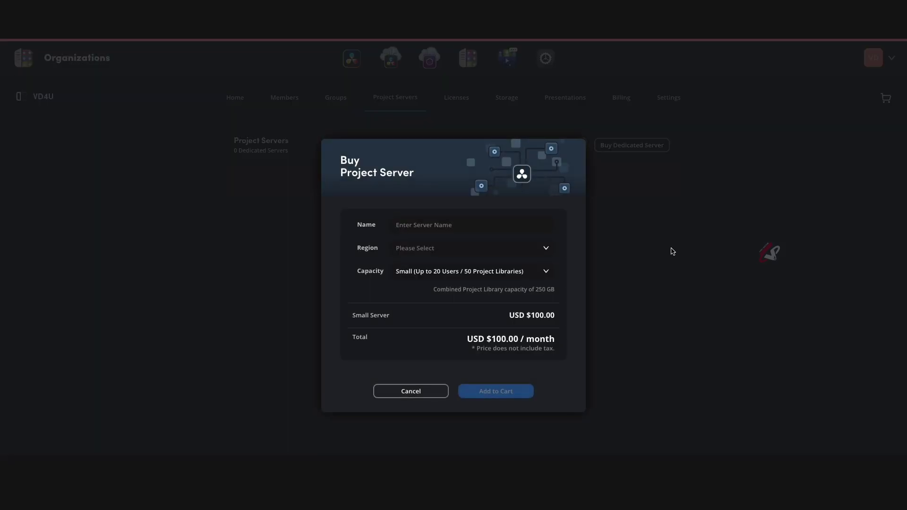
left_click(478, 228)
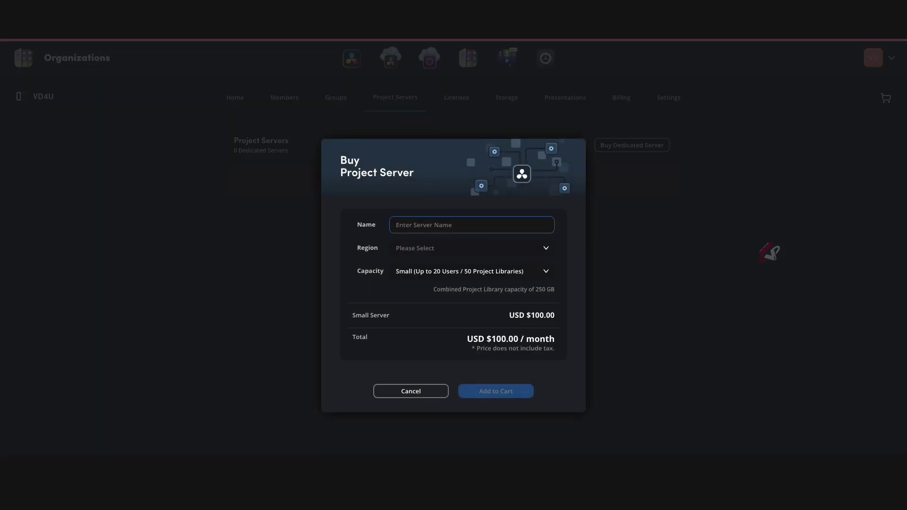
type("vd")
left_click(416, 248)
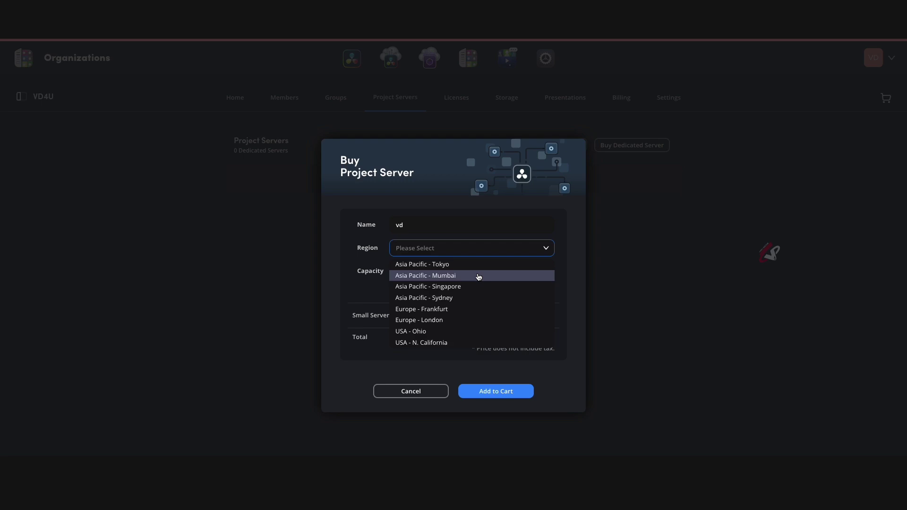
left_click(479, 277)
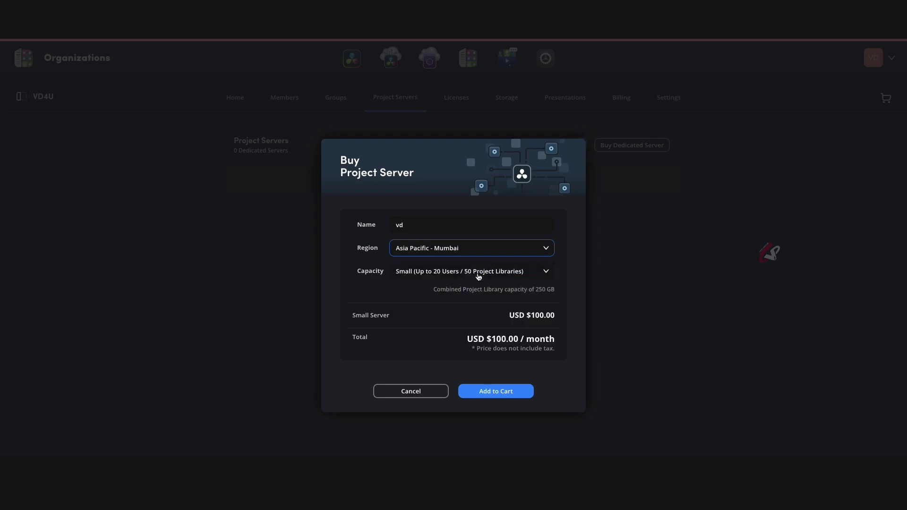
left_click(409, 274)
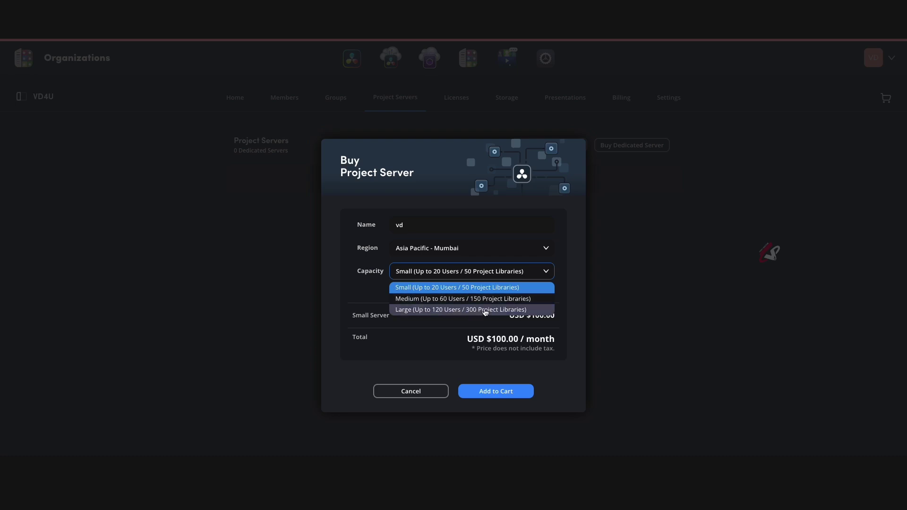
left_click(422, 312)
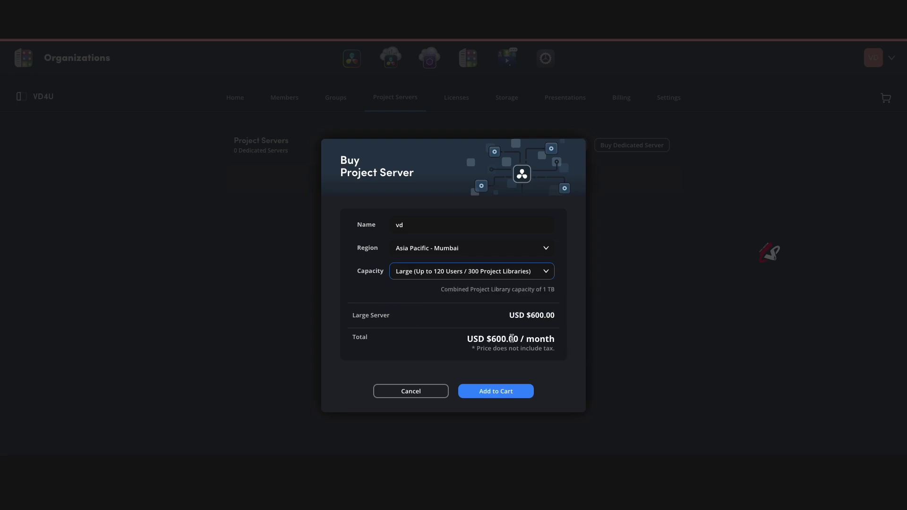
Step: Review the USD $600.00/month total and the combined library capacity note
left_click_drag(465, 340, 553, 339)
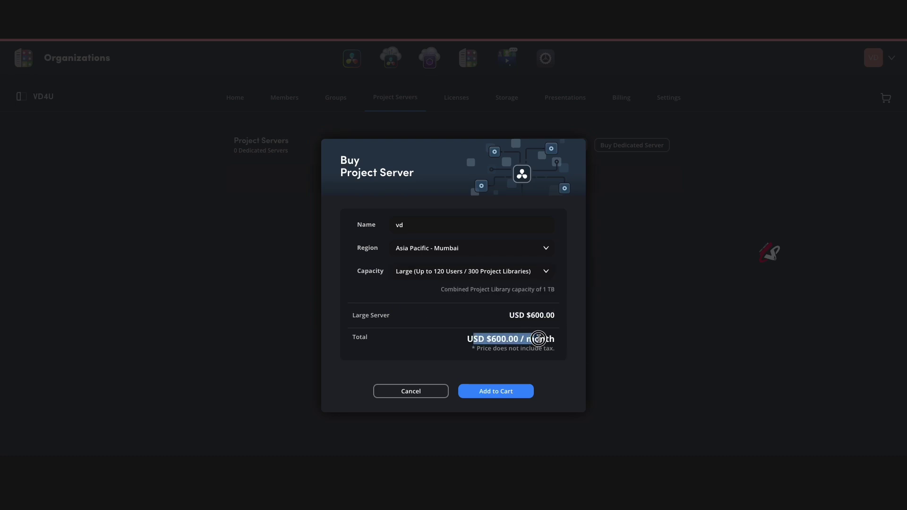
left_click(476, 339)
left_click_drag(468, 340, 549, 339)
left_click_drag(444, 289, 559, 302)
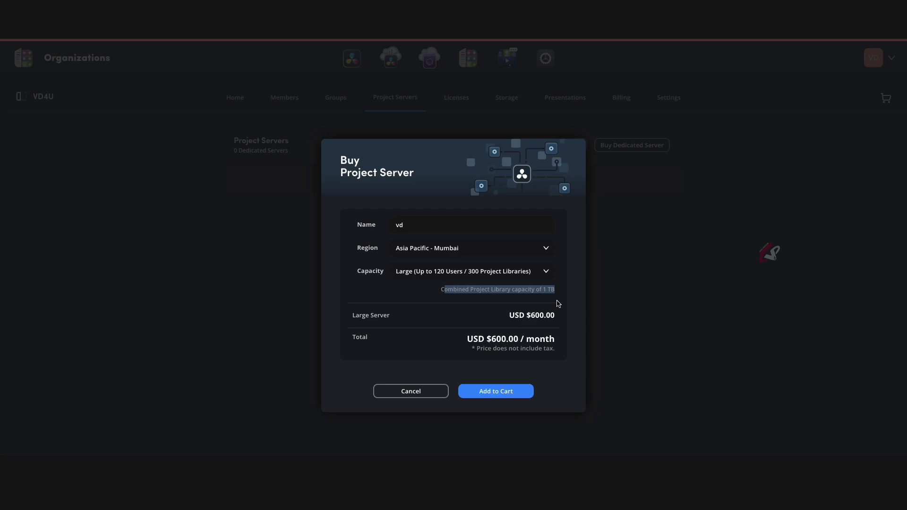
left_click(425, 391)
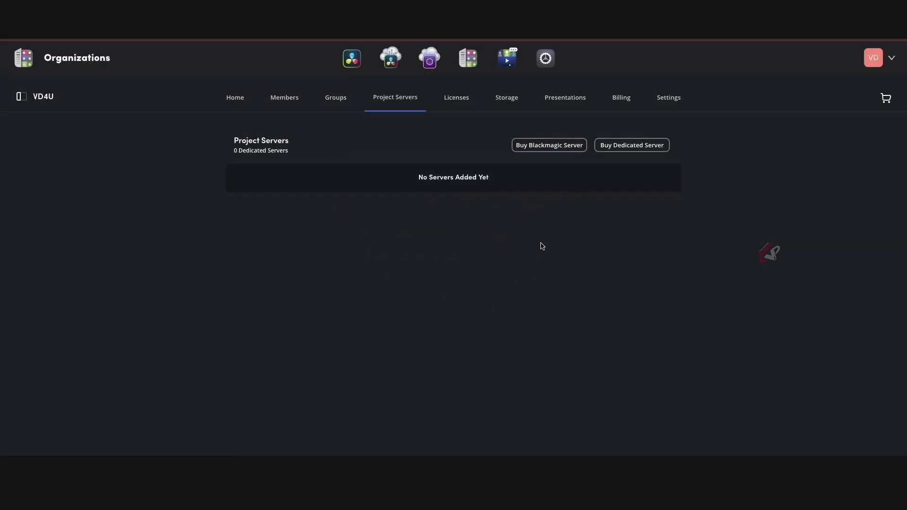
left_click(562, 146)
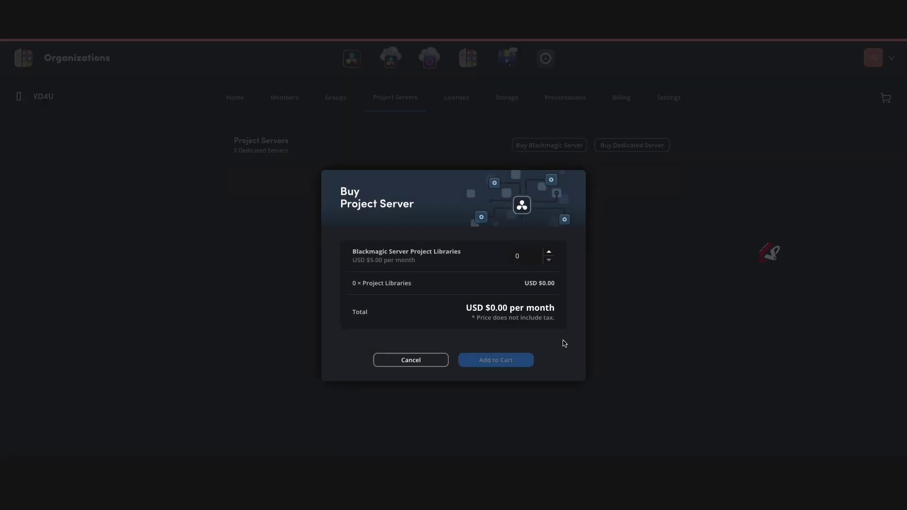
left_click(549, 252)
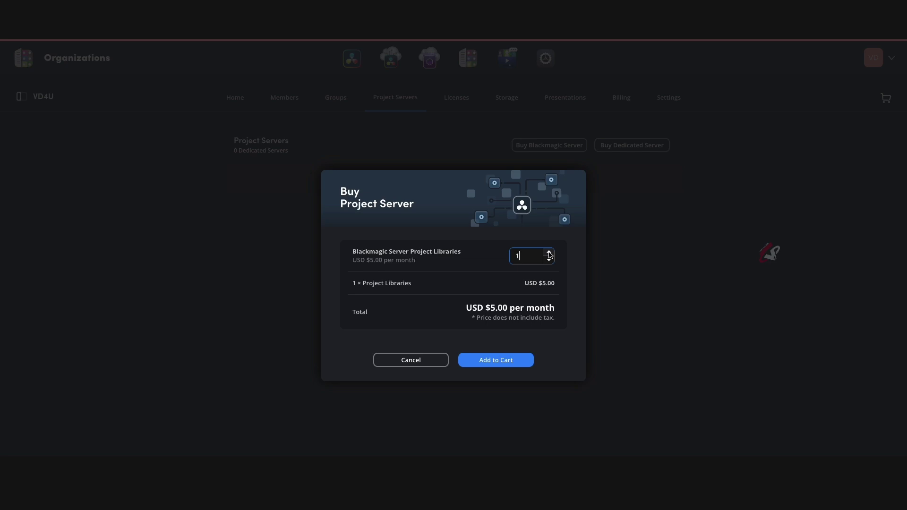
left_click(549, 254)
left_click(418, 361)
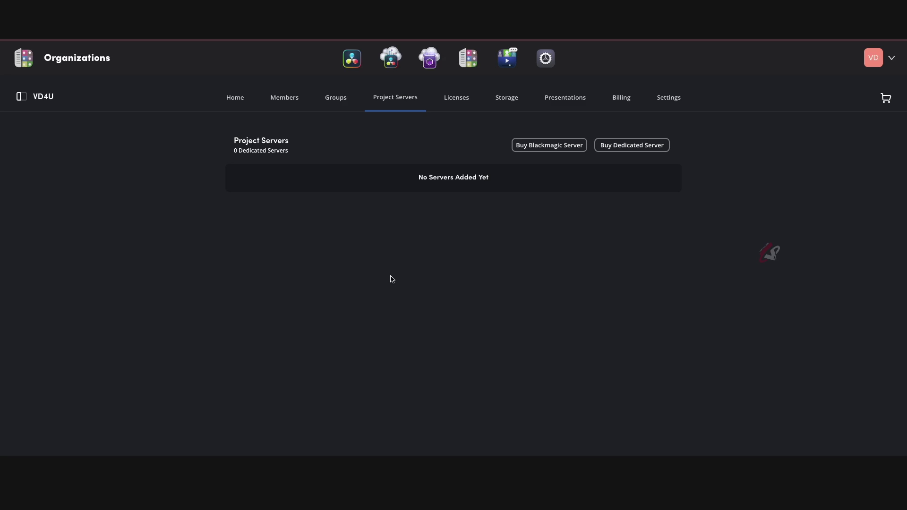
Step: On the Licenses page, price one DaVinci Resolve Studio rental at USD $30.00/month, then cancel
left_click(456, 108)
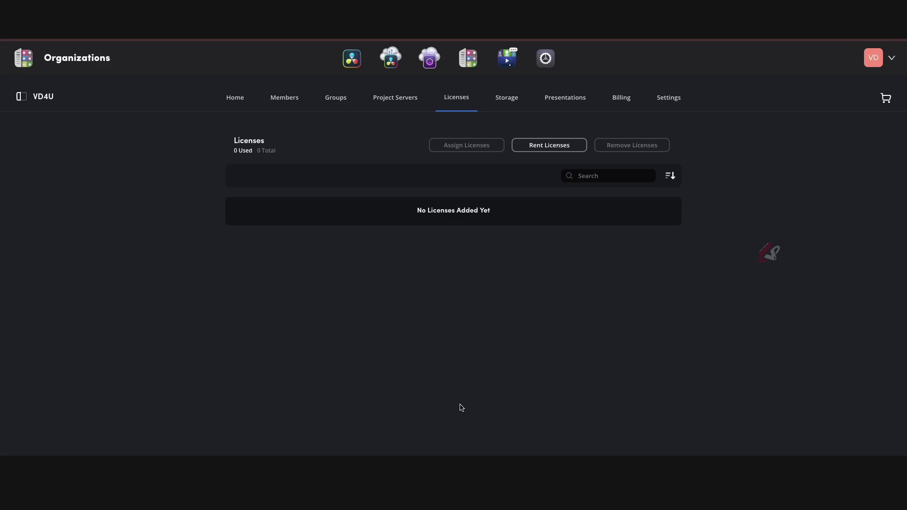
left_click(552, 146)
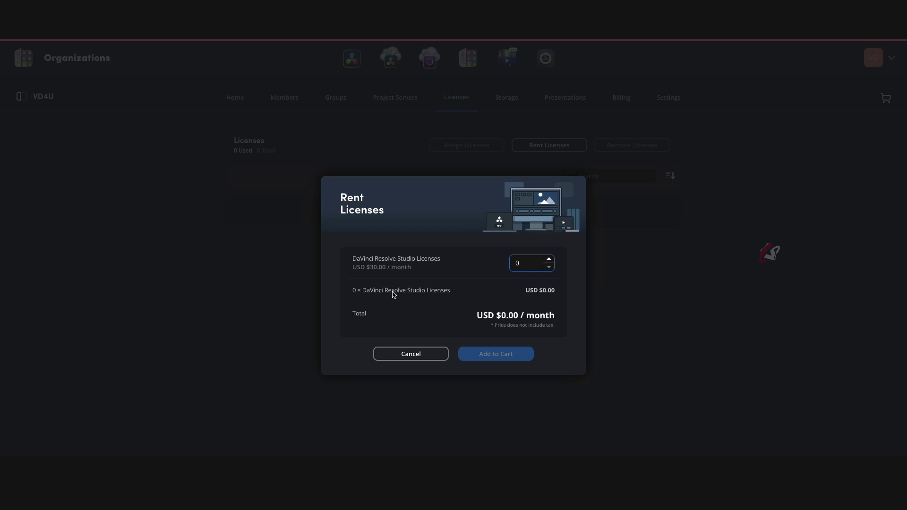
left_click(355, 267)
left_click_drag(354, 267, 417, 276)
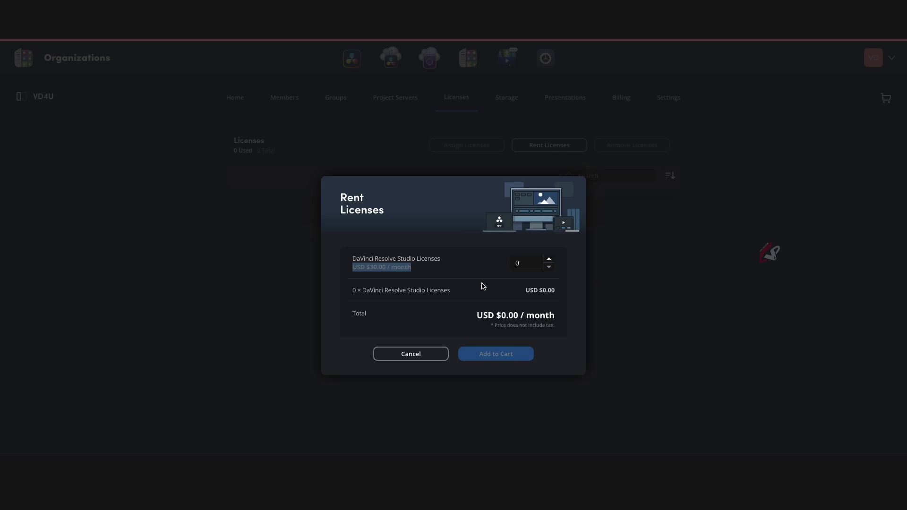
left_click(549, 259)
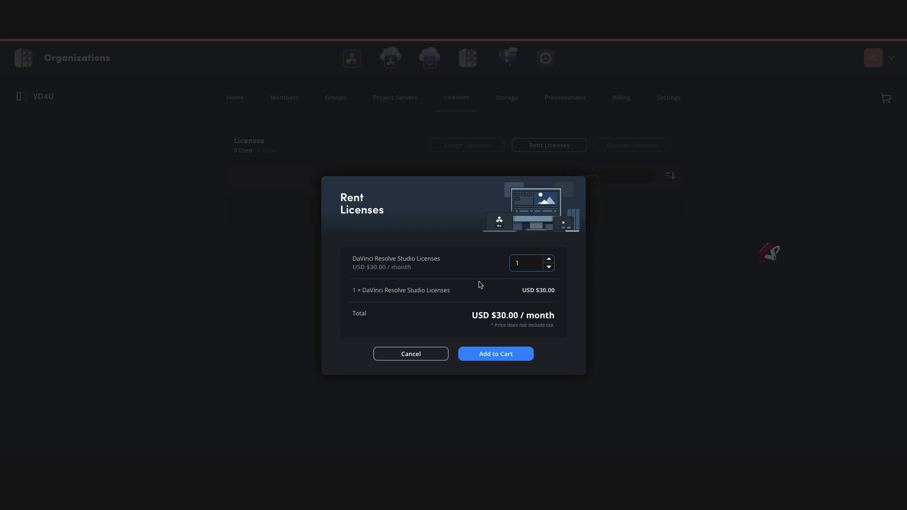
left_click(418, 356)
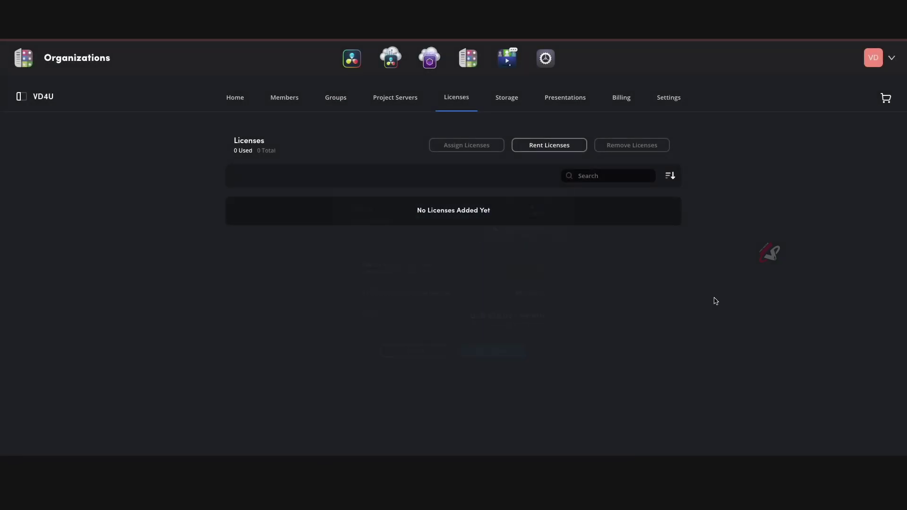
Step: On the Storage page, try Buy Storage sizes of 1.00 PB, 500 GB and finally 2 TB
left_click(508, 104)
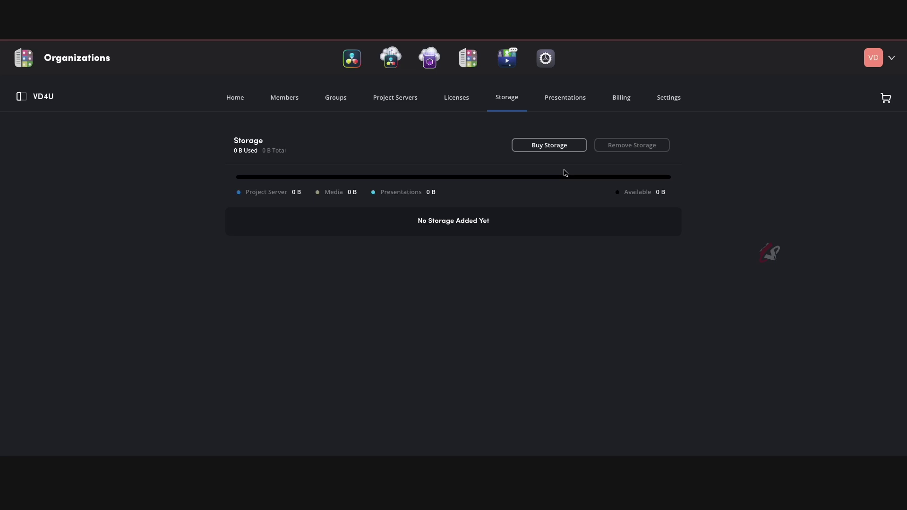
left_click(543, 146)
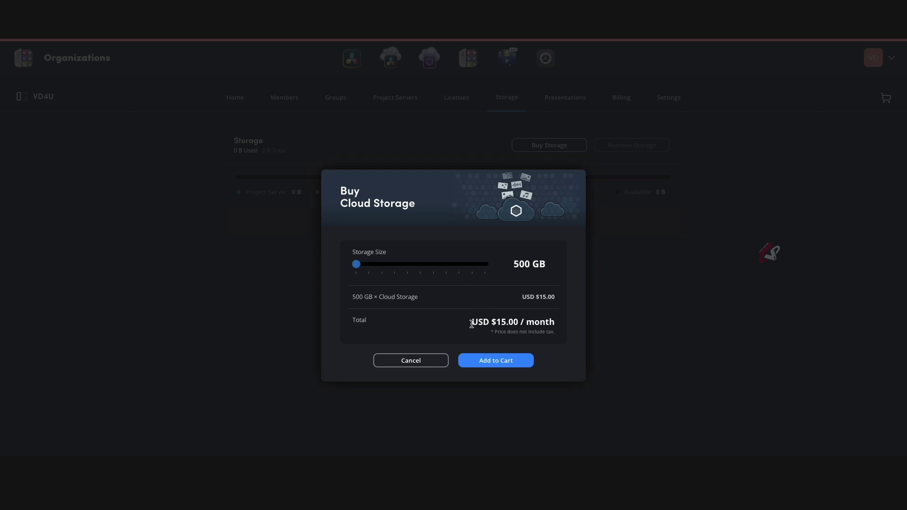
left_click_drag(472, 323, 540, 324)
left_click_drag(385, 263, 488, 268)
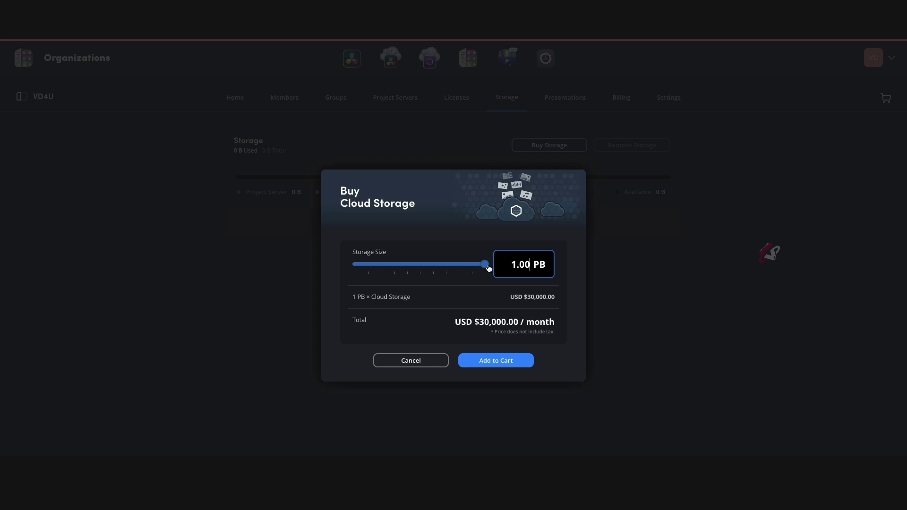
left_click_drag(489, 268, 352, 268)
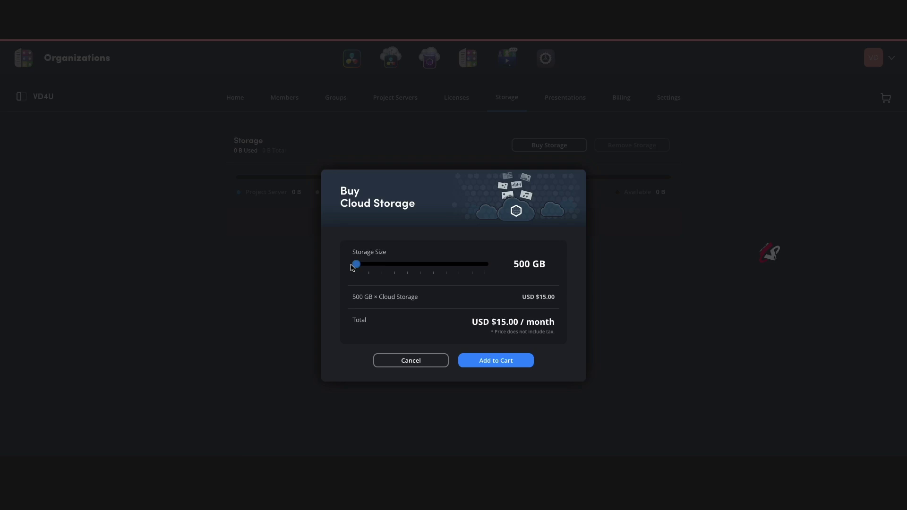
left_click_drag(355, 265, 368, 268)
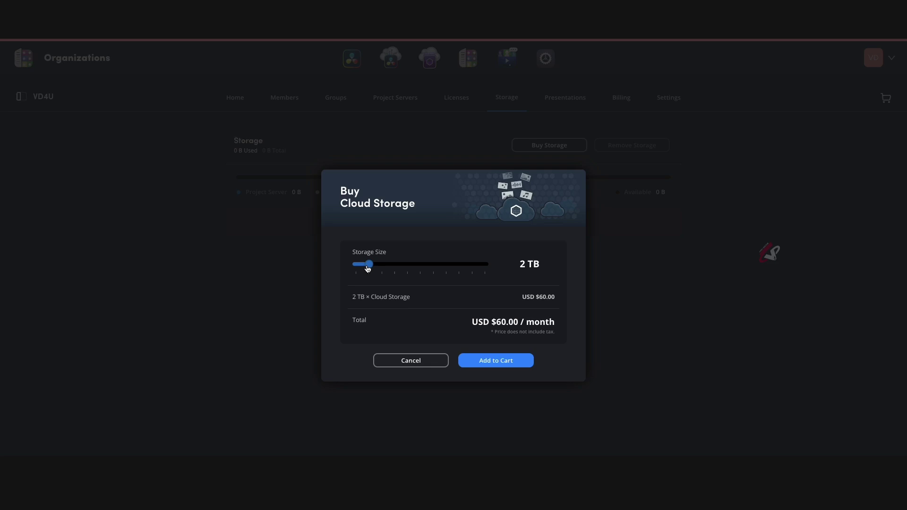
Step: Cancel the storage purchase and start buying presentations from the Presentations page
left_click(393, 364)
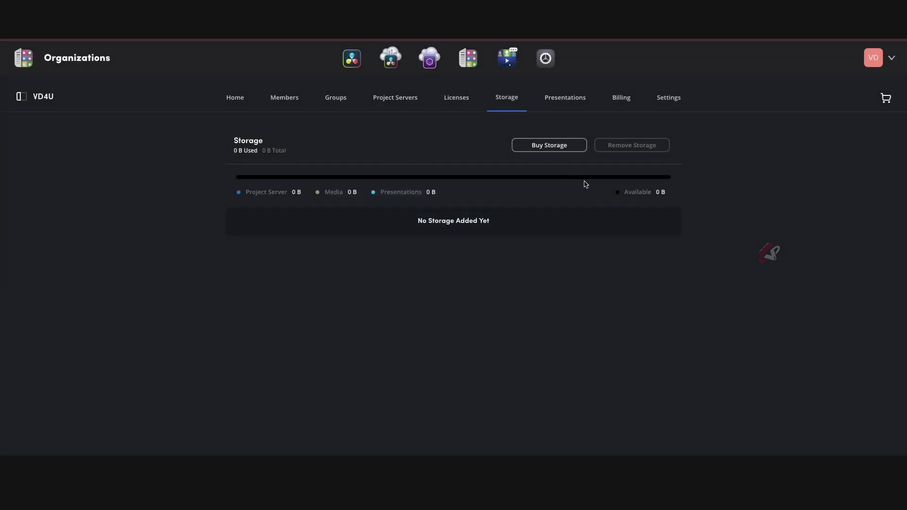
left_click(581, 107)
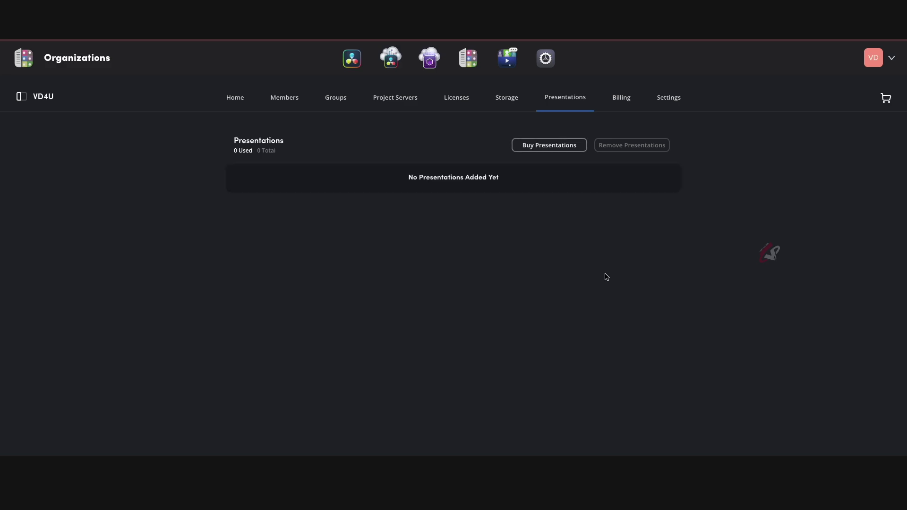
left_click(550, 146)
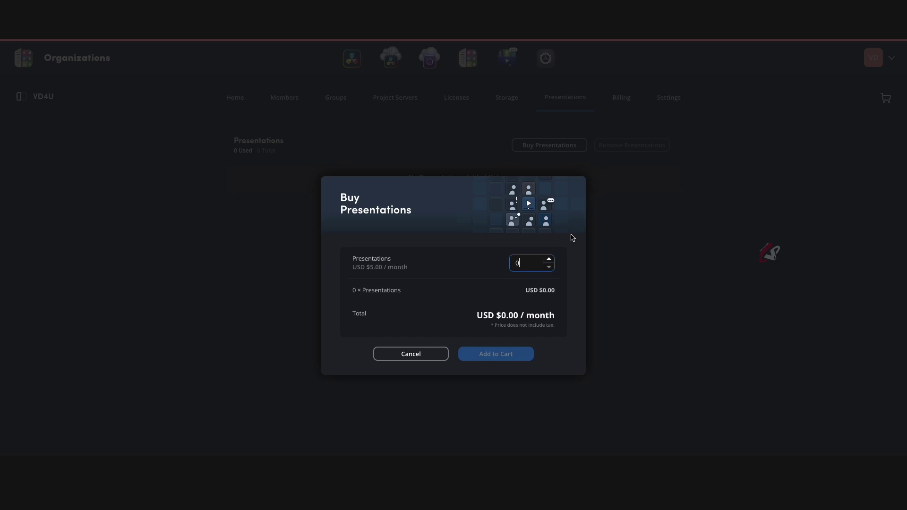
Step: Raise the presentations quantity, bring it back to 0, and cancel the purchase
left_click(549, 259)
left_click(549, 259)
left_click(549, 259)
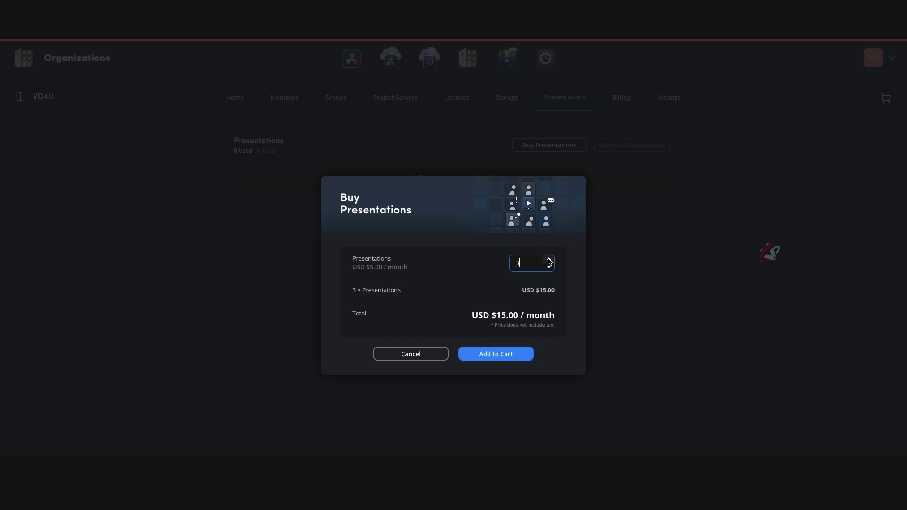
left_click(549, 260)
left_click(549, 267)
left_click(549, 266)
left_click(549, 267)
left_click(549, 267)
left_click(433, 355)
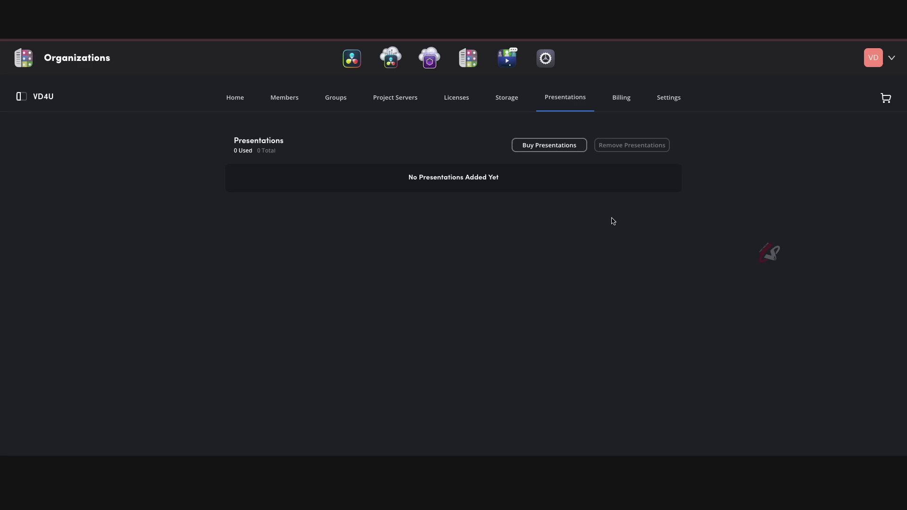
left_click(621, 104)
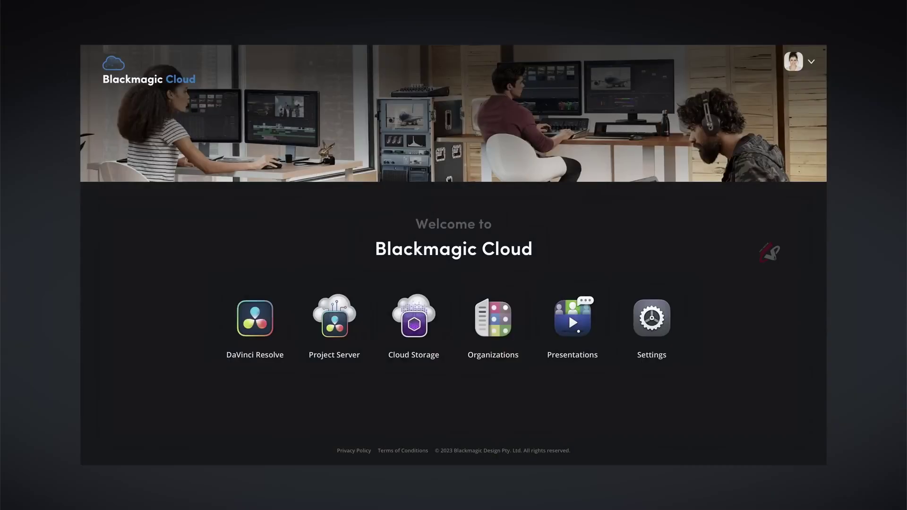